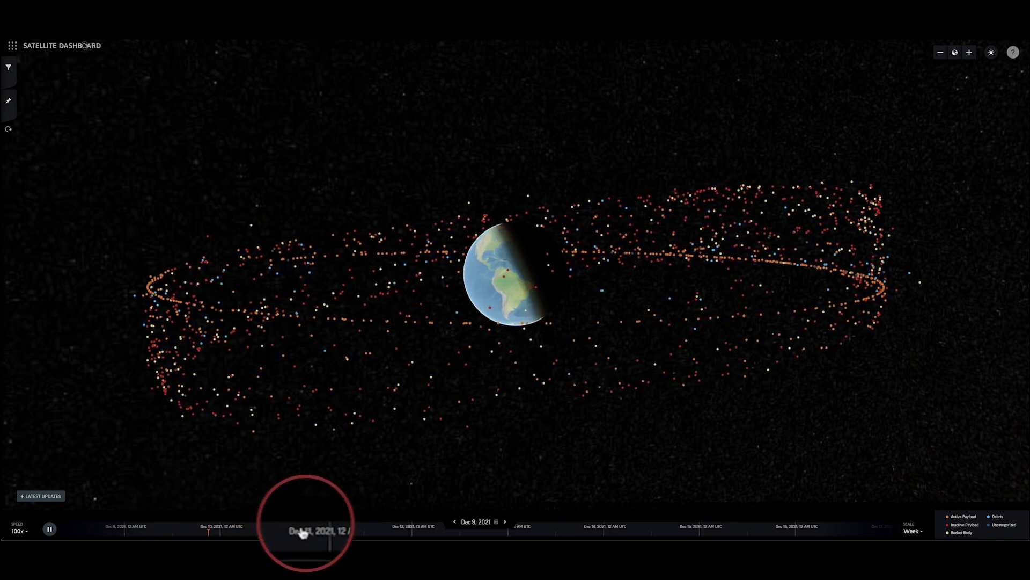
# Set the timeline date to Dec 9, 2021 from the calendar, keeping playback paused
pyautogui.click(459, 526)
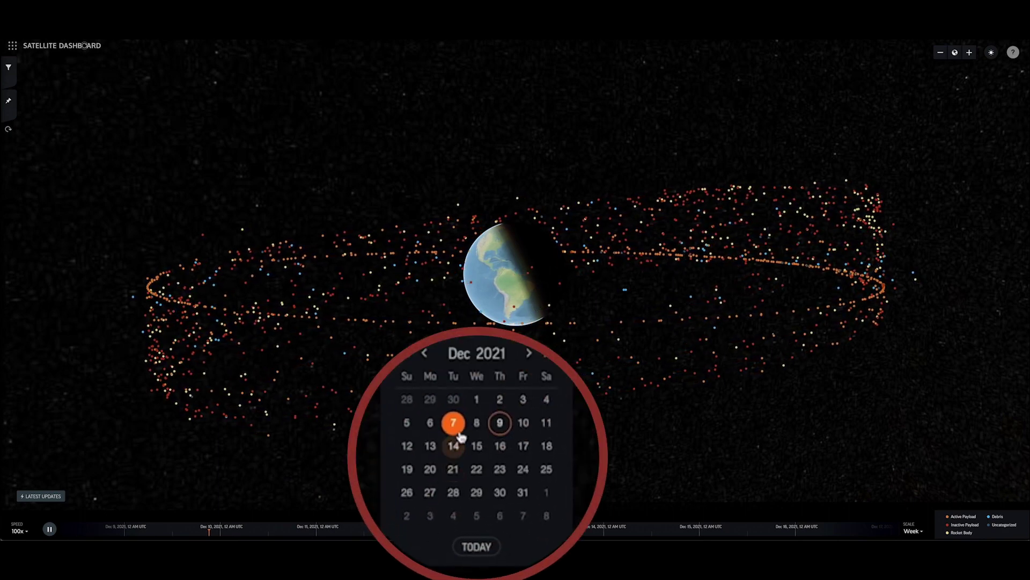
pyautogui.click(499, 428)
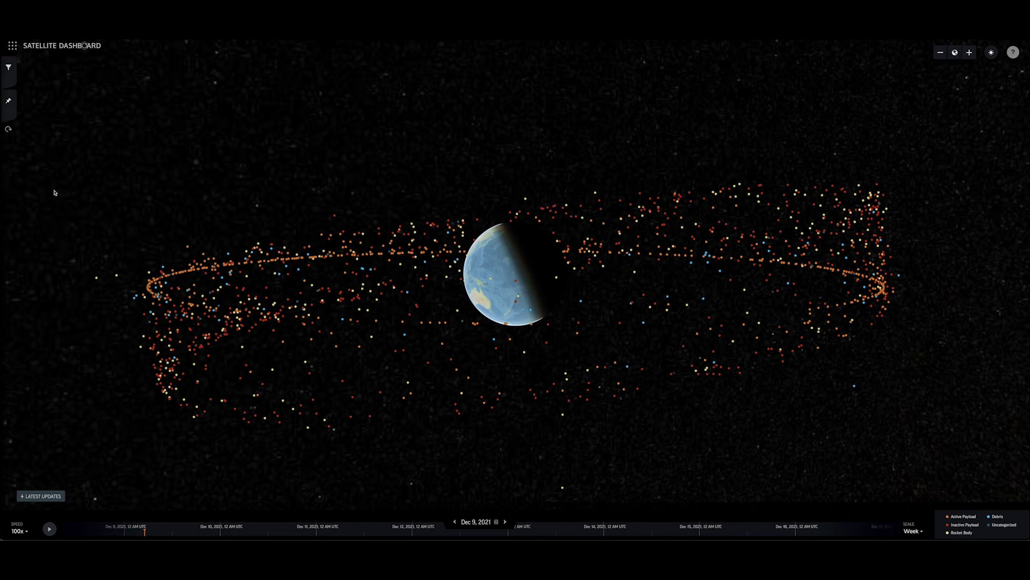
# Filter space objects by name LUCH (7 results) and display the LUCH (OLYMP) orbit
pyautogui.click(9, 75)
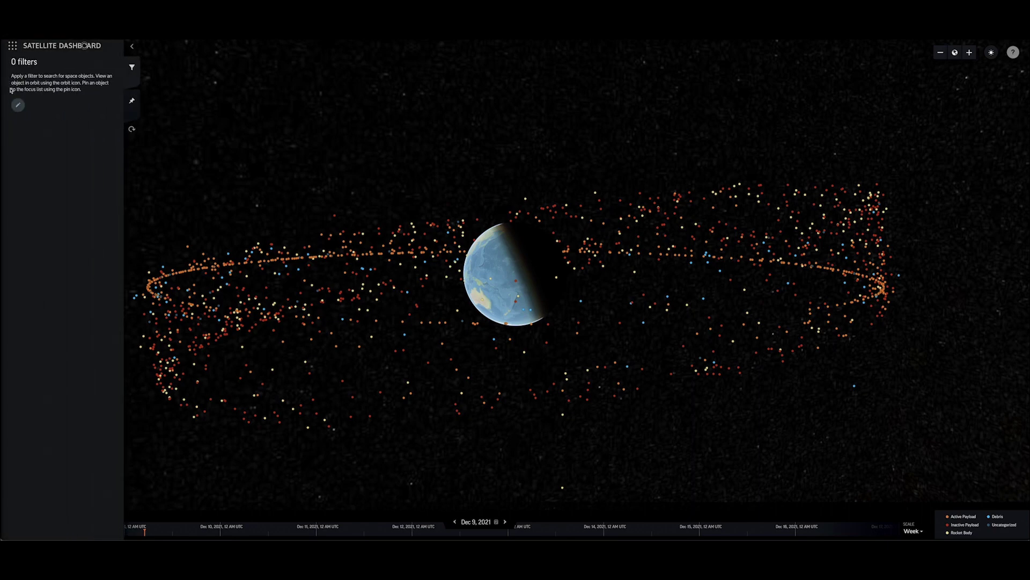
pyautogui.click(17, 105)
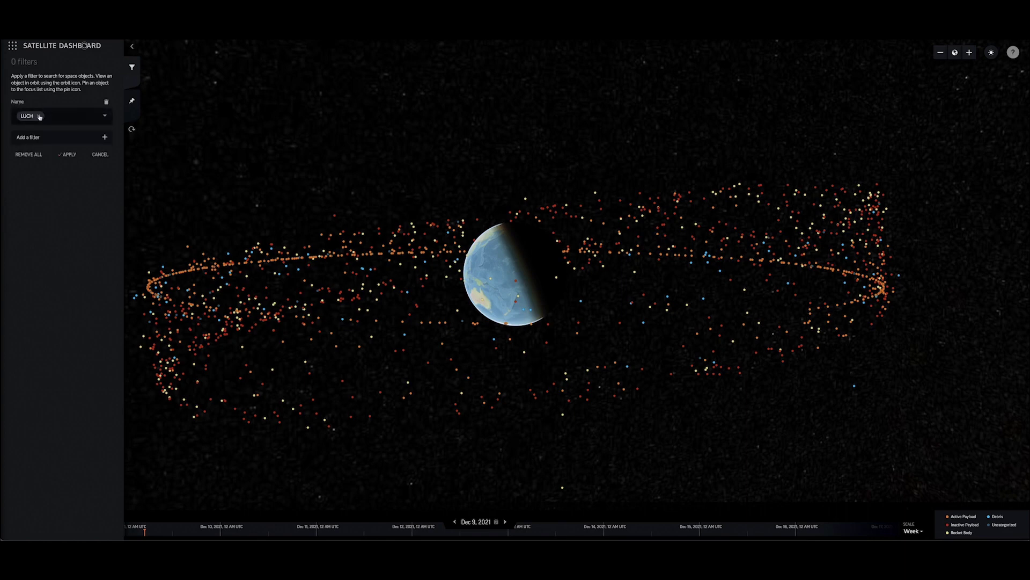
pyautogui.click(64, 154)
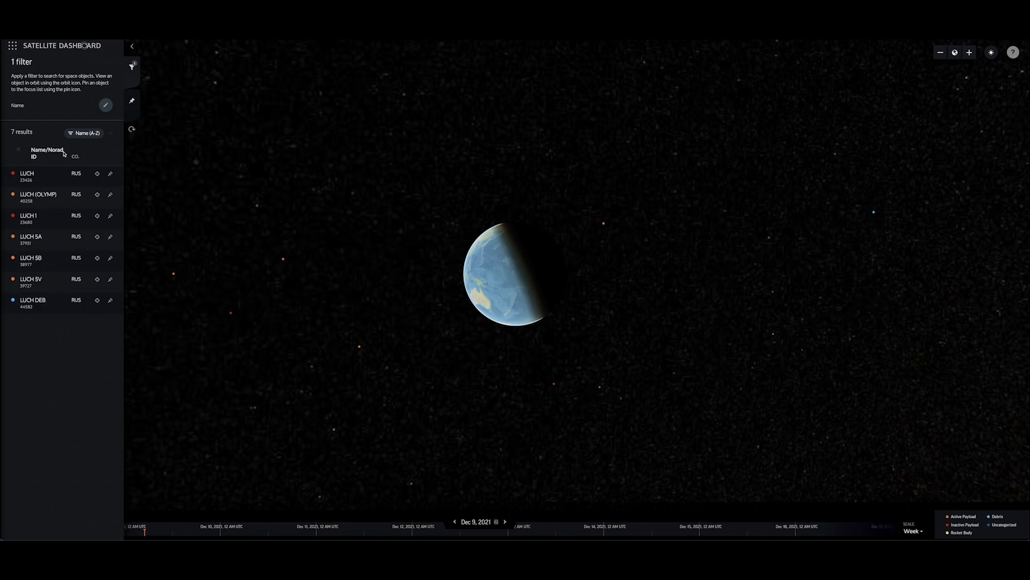
pyautogui.click(97, 195)
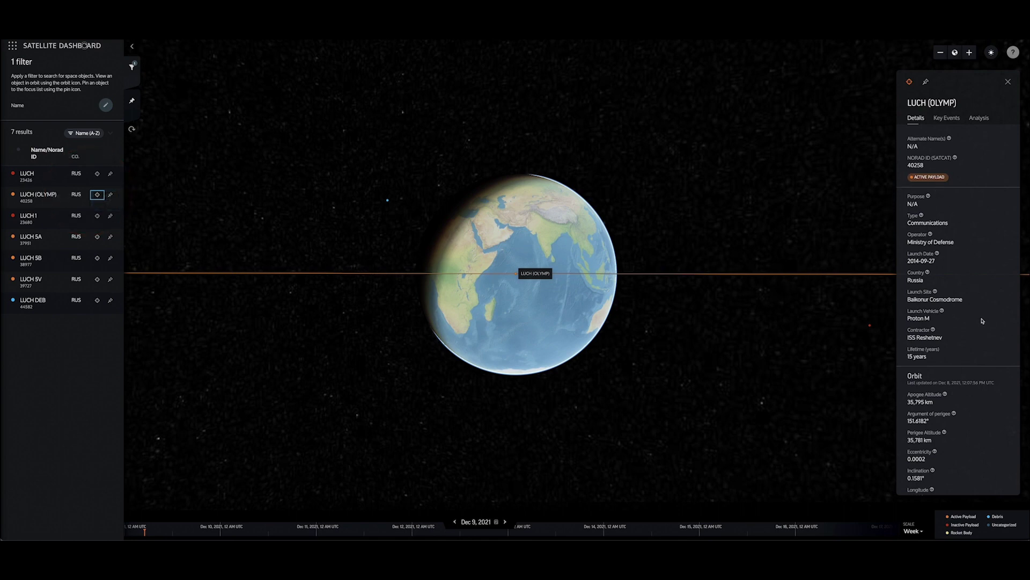
# Review LUCH (OLYMP) details: 35,795 km apogee, 0.0002 eccentricity, 15-year lifetime
pyautogui.scroll(-3, 982, 321)
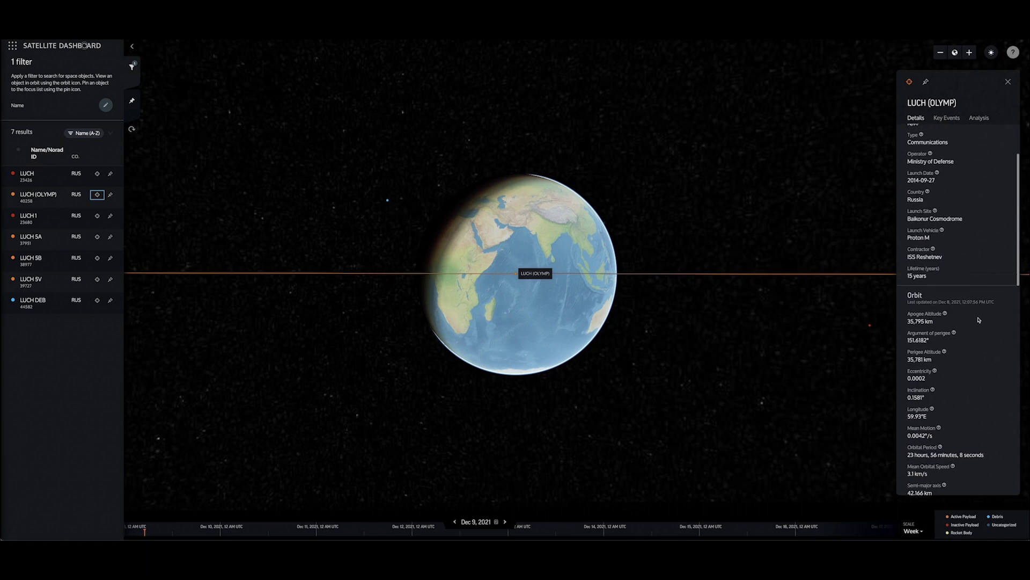
pyautogui.moveTo(945, 315)
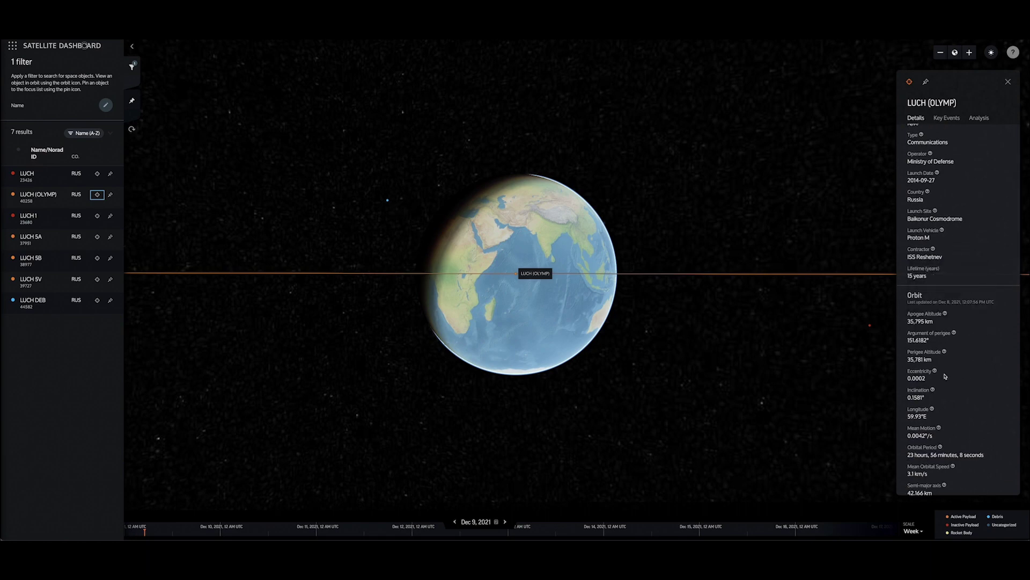
pyautogui.moveTo(935, 373)
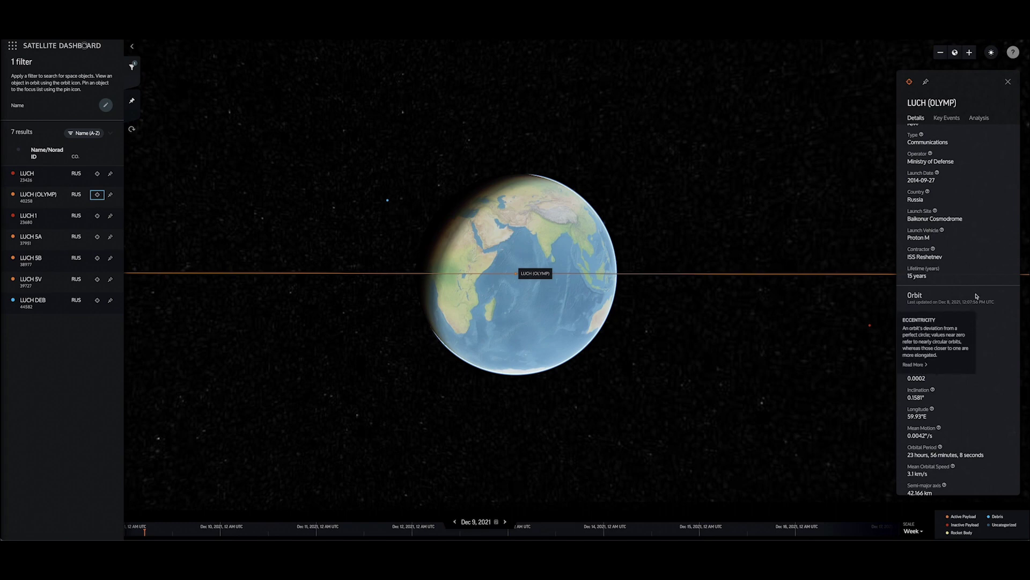
pyautogui.scroll(3, 976, 296)
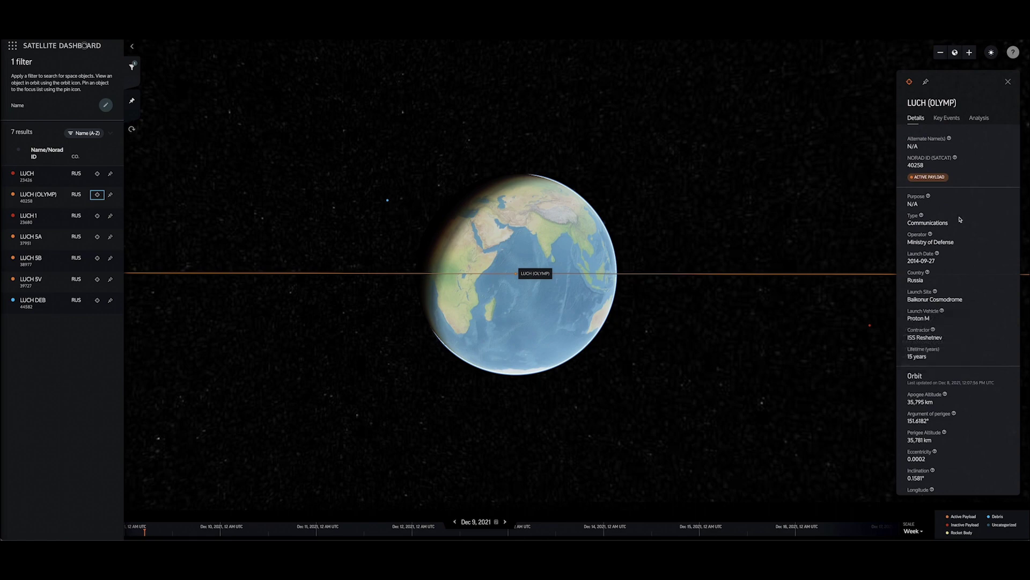
# Check LUCH (OLYMP)'s key events and compare it with COSMOS 2520 at its 0.7 km approach
pyautogui.click(948, 118)
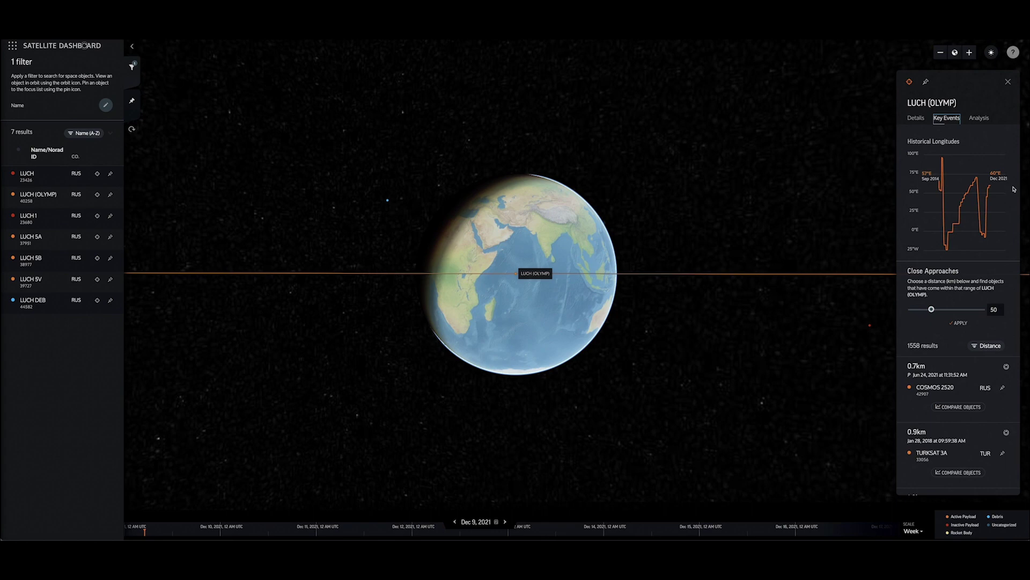
pyautogui.scroll(-1, 1011, 294)
pyautogui.scroll(-1, 1011, 294)
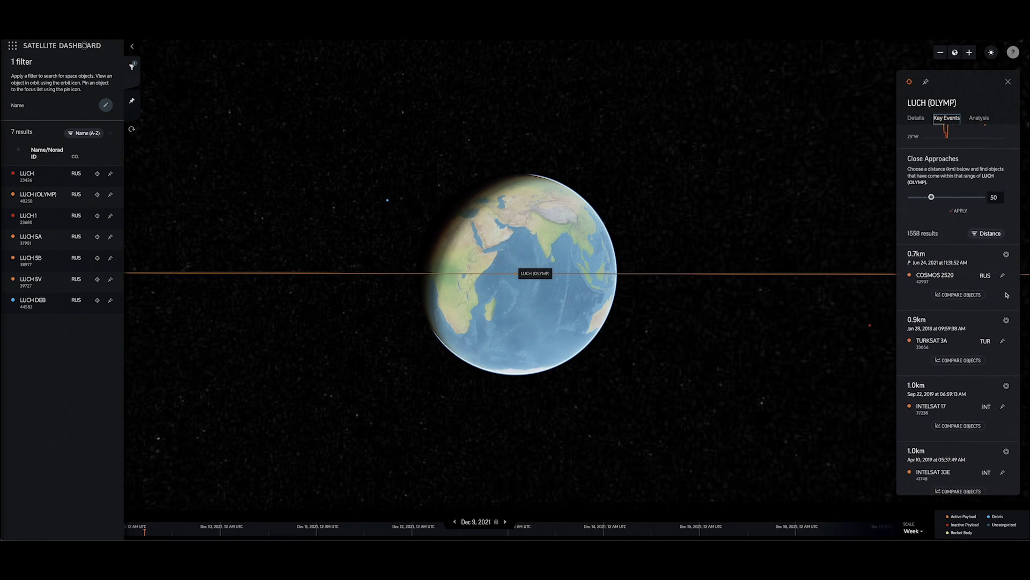
pyautogui.click(965, 295)
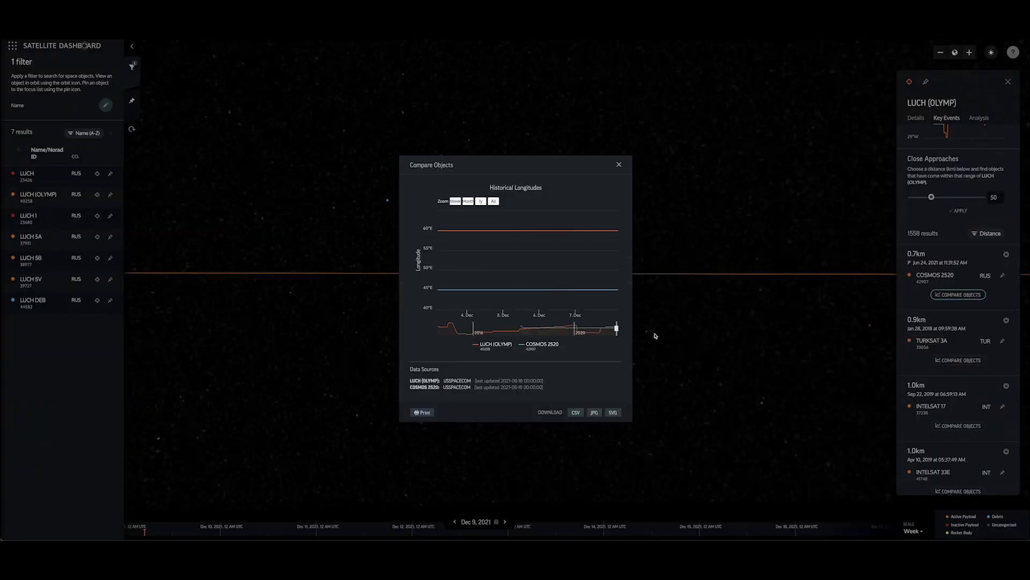
pyautogui.moveTo(610, 331); pyautogui.dragTo(522, 326)
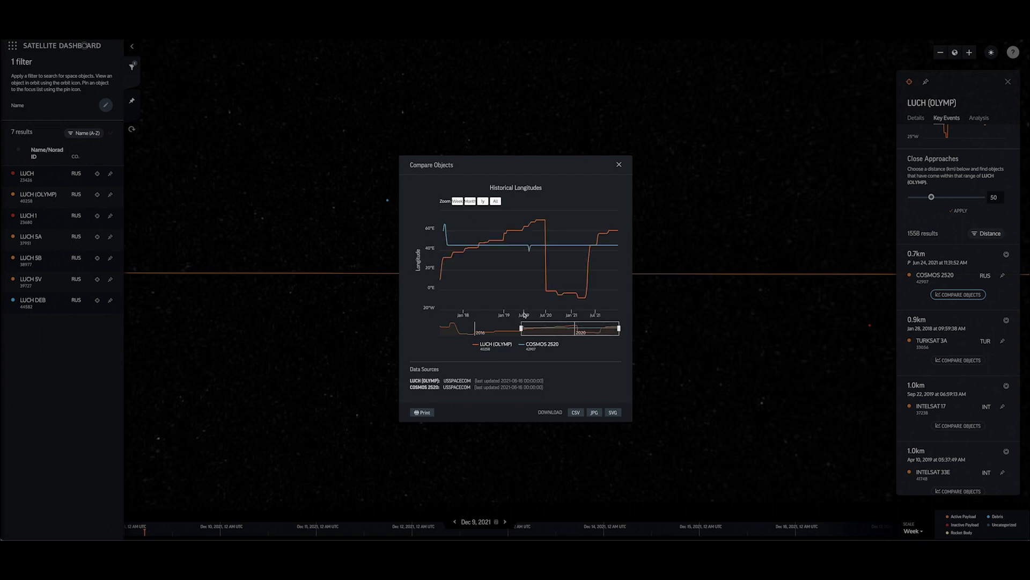
pyautogui.moveTo(539, 294)
pyautogui.click(618, 166)
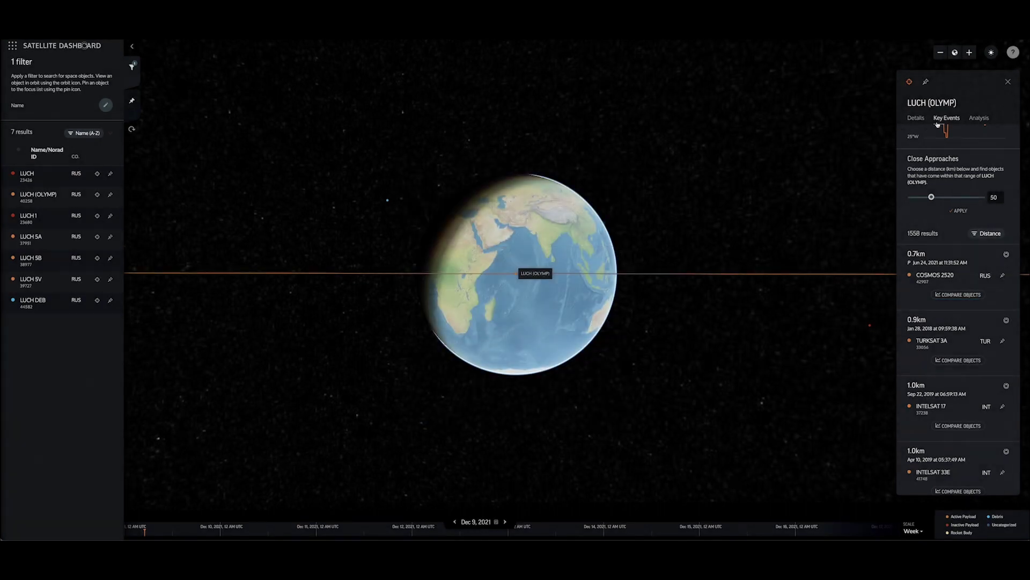
# Switch from analysis articles to LUCH (OLYMP) details and pin it to the Focus List
pyautogui.click(975, 120)
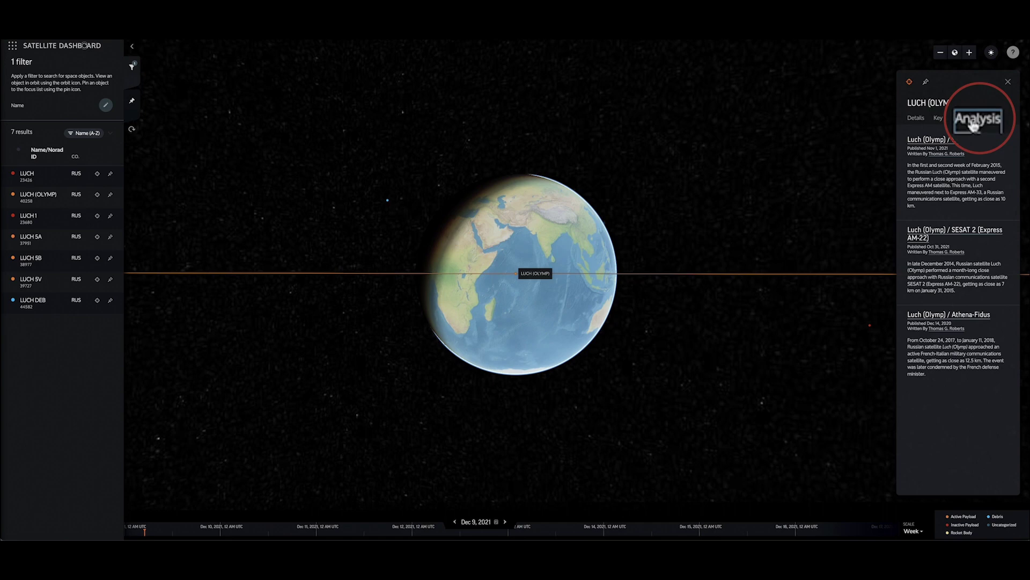
pyautogui.click(916, 120)
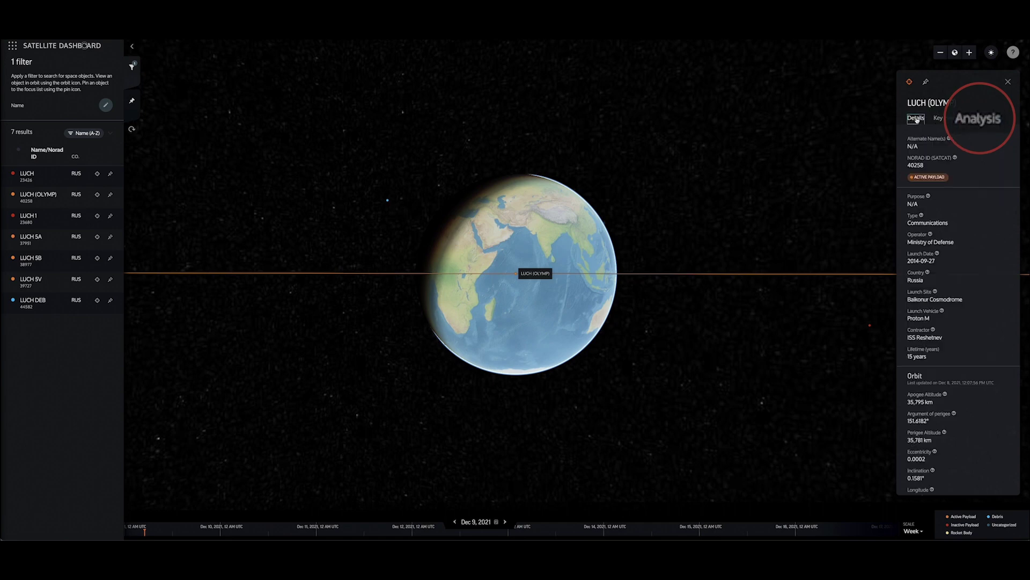
pyautogui.moveTo(938, 153)
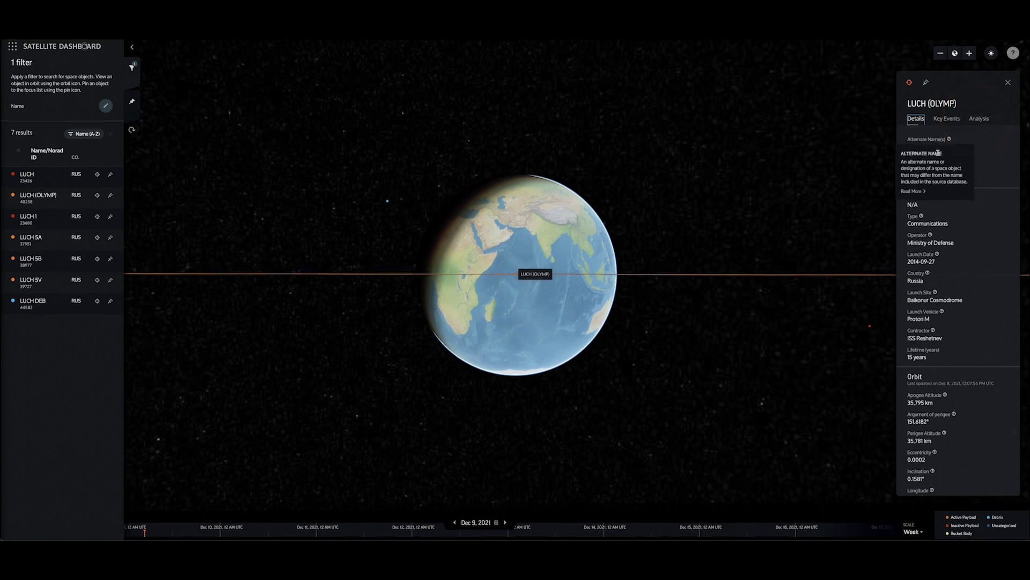
pyautogui.click(925, 84)
# Close LUCH (OLYMP) details, check the Focus List, collapse the sidebar and show Latest Updates
pyautogui.click(1008, 83)
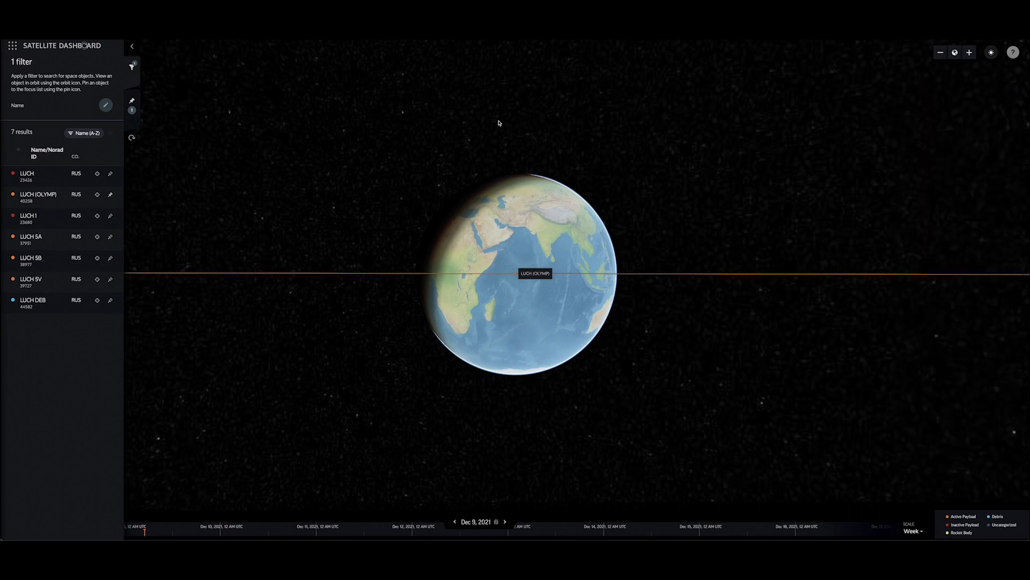
pyautogui.click(136, 124)
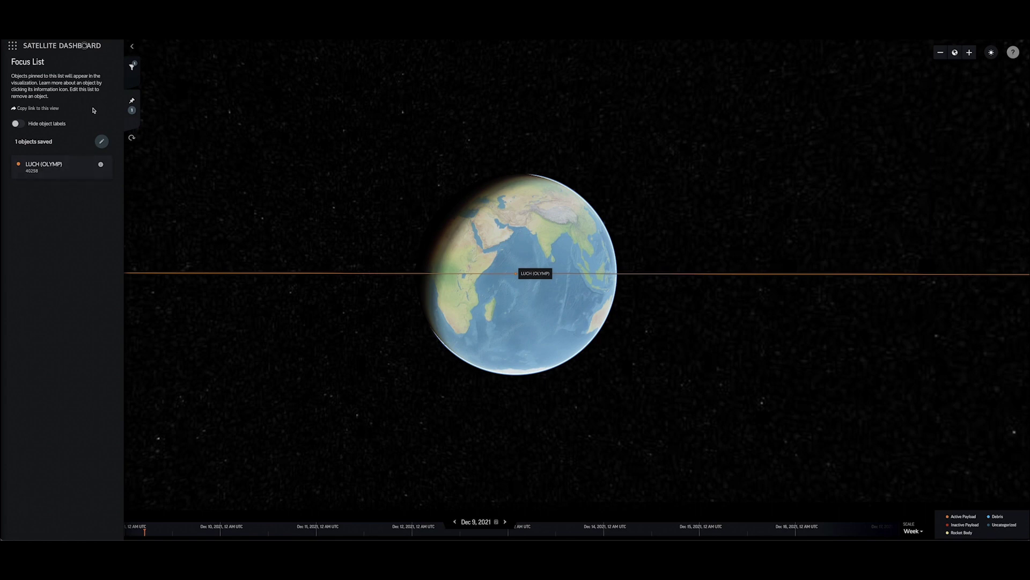
pyautogui.click(134, 47)
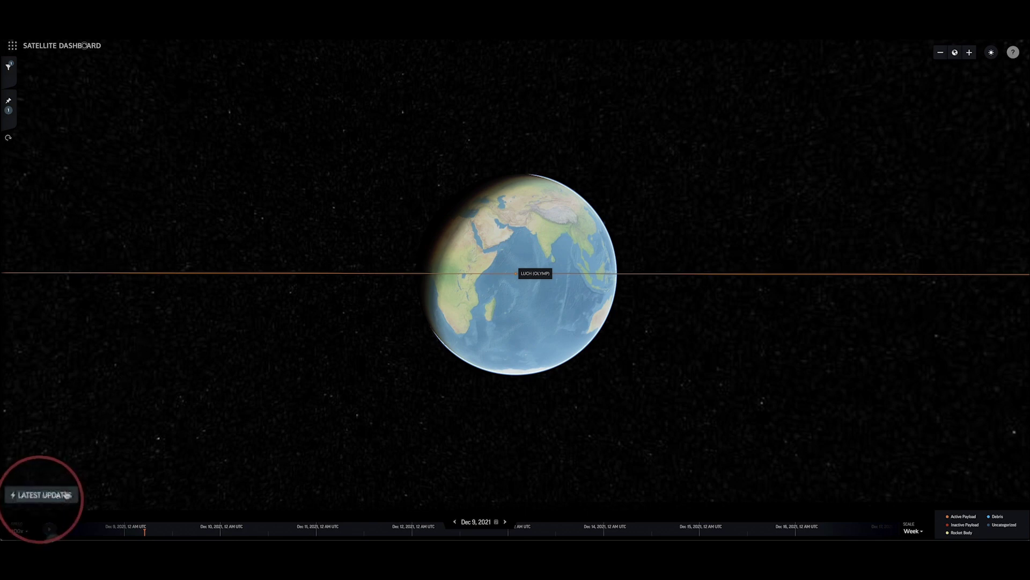
pyautogui.click(67, 494)
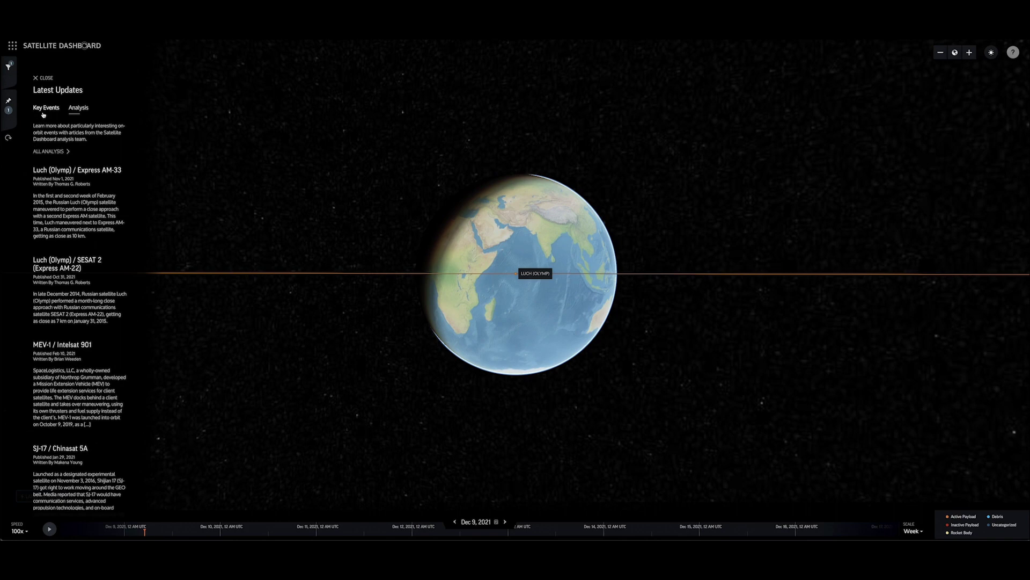
pyautogui.click(43, 113)
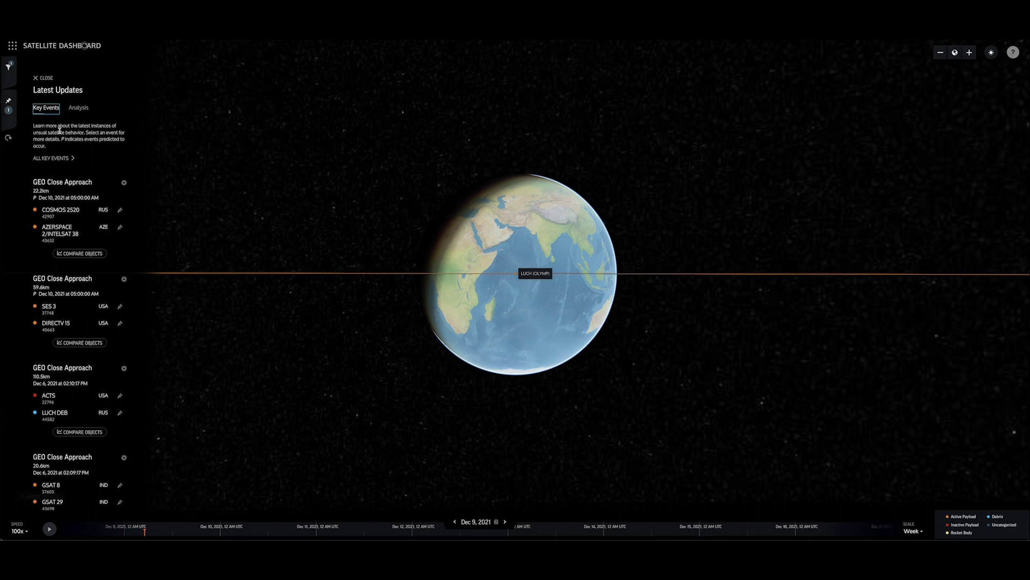
pyautogui.click(86, 110)
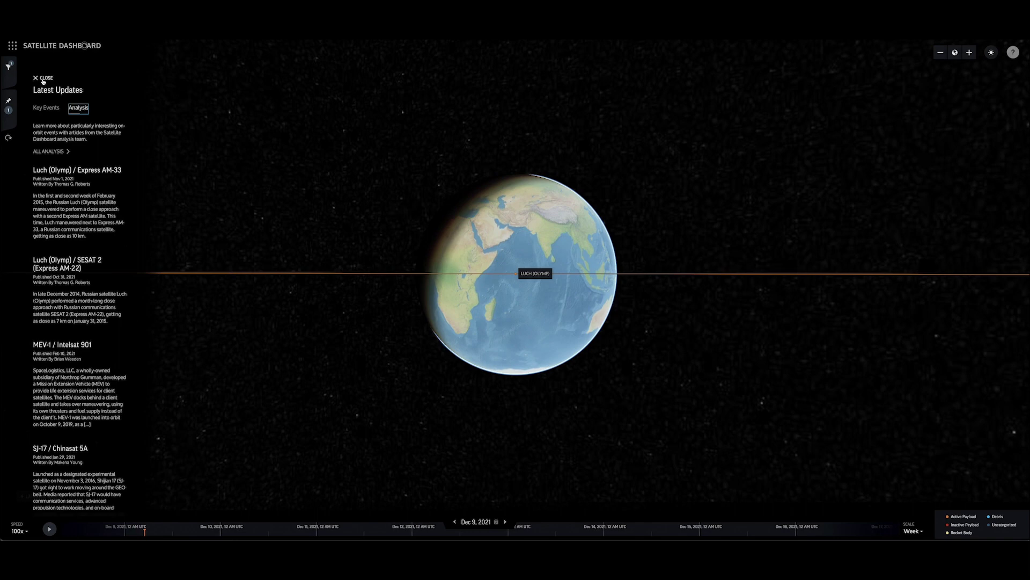
pyautogui.click(42, 79)
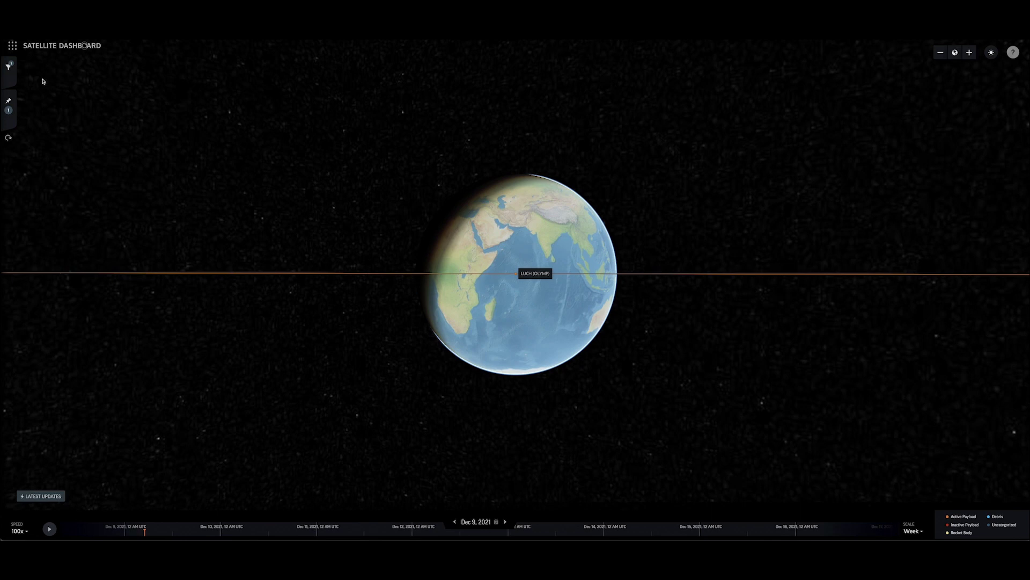
pyautogui.click(13, 46)
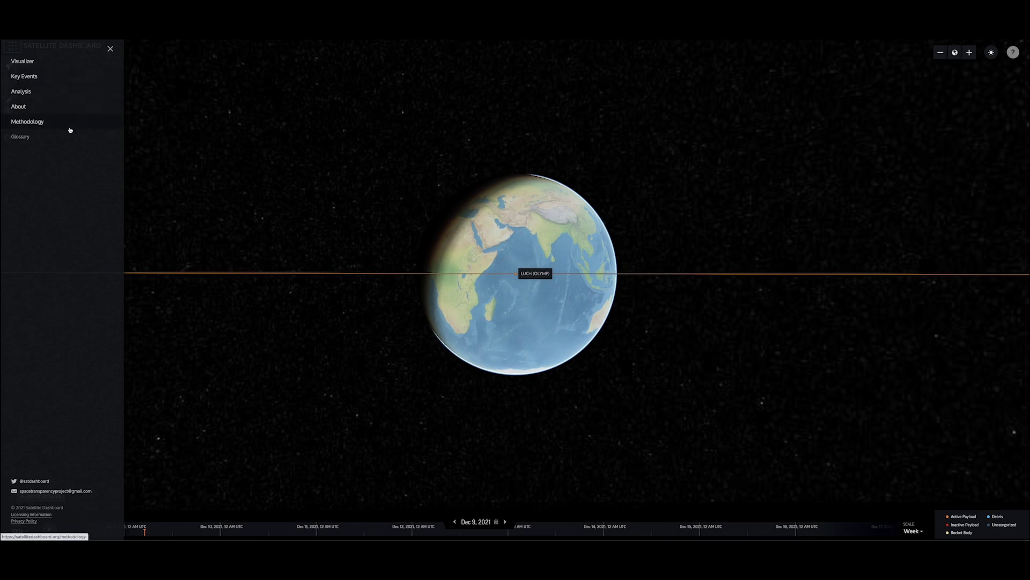
pyautogui.click(110, 48)
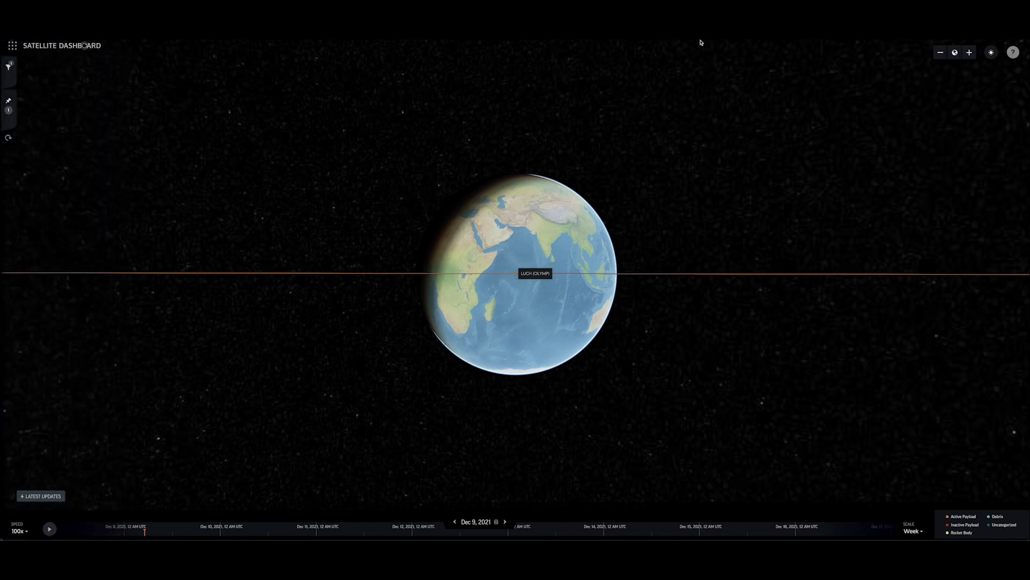
pyautogui.click(1012, 52)
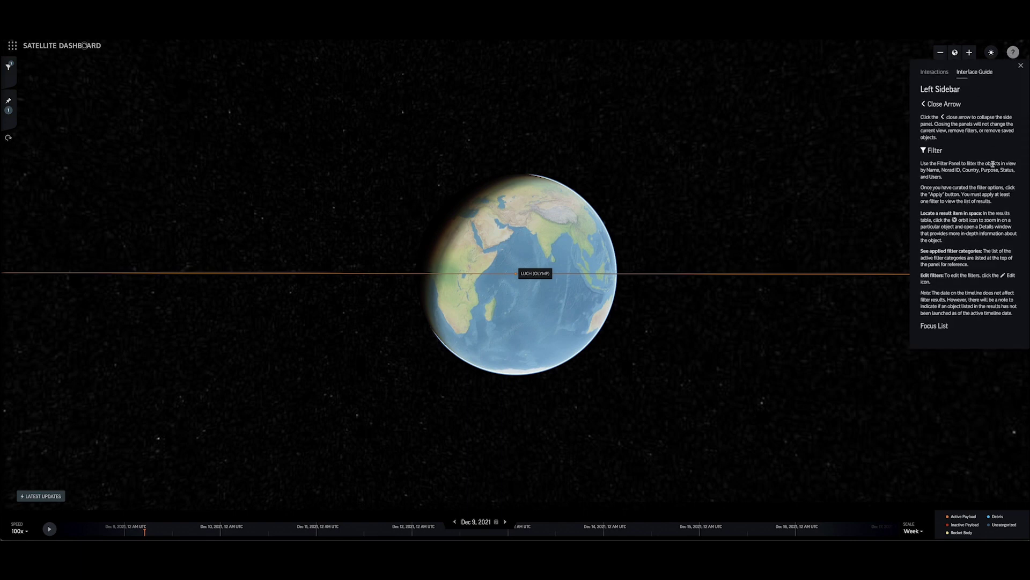
pyautogui.scroll(-1, 984, 152)
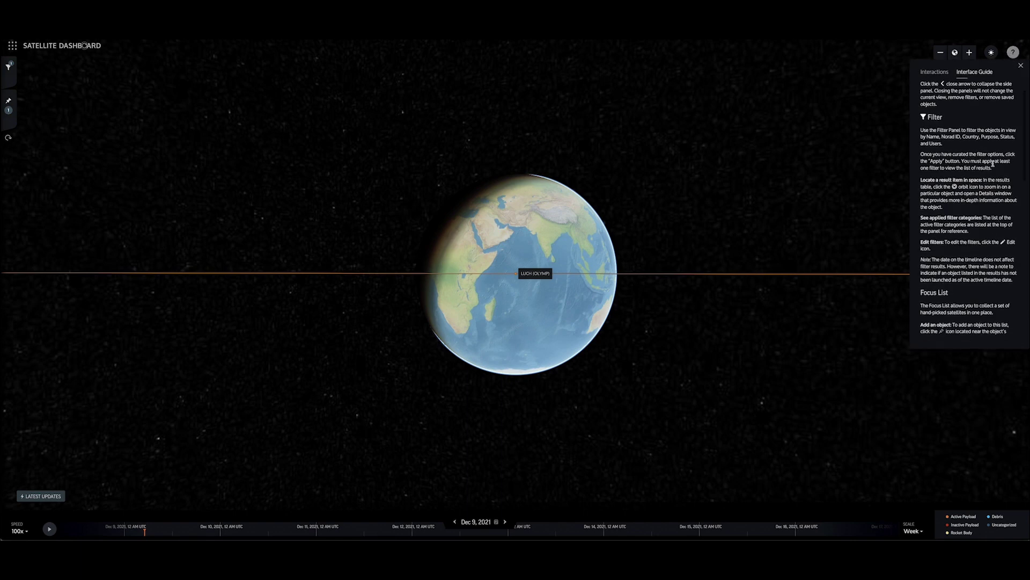
pyautogui.click(935, 71)
pyautogui.press('Escape')
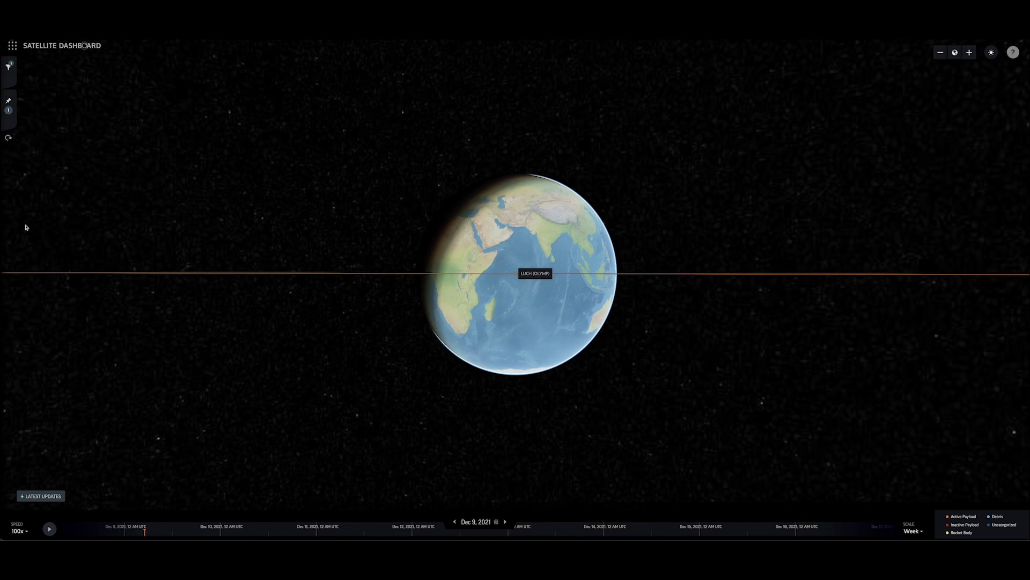
pyautogui.click(8, 138)
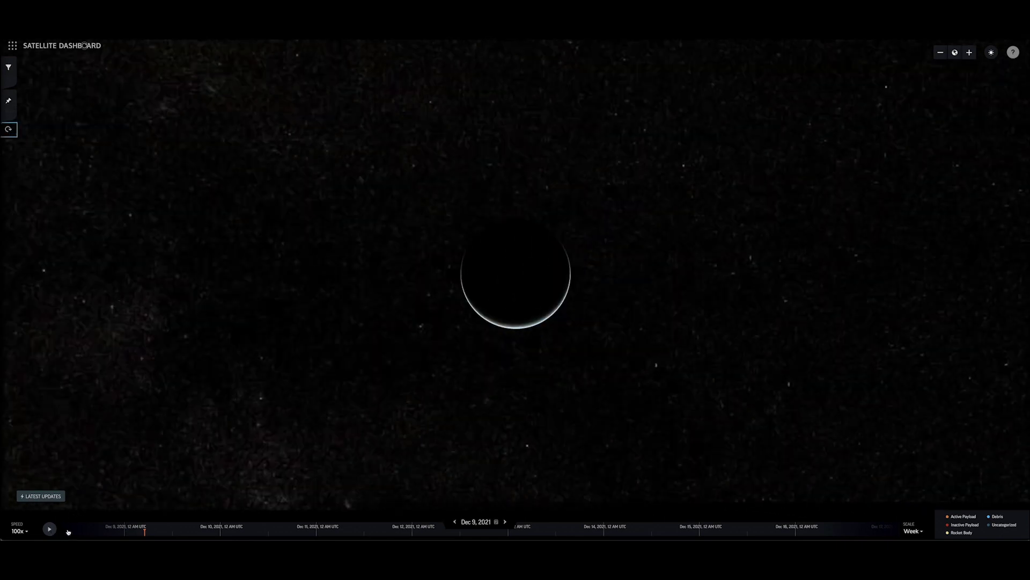
# Start the orbit playback at 100x so every tracked satellite animates around Earth
pyautogui.press('space')
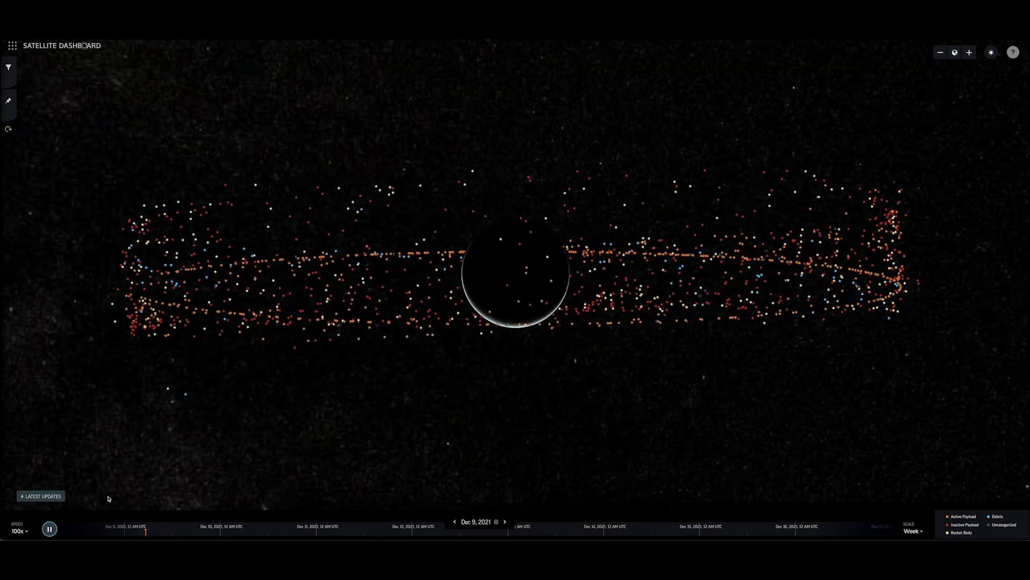